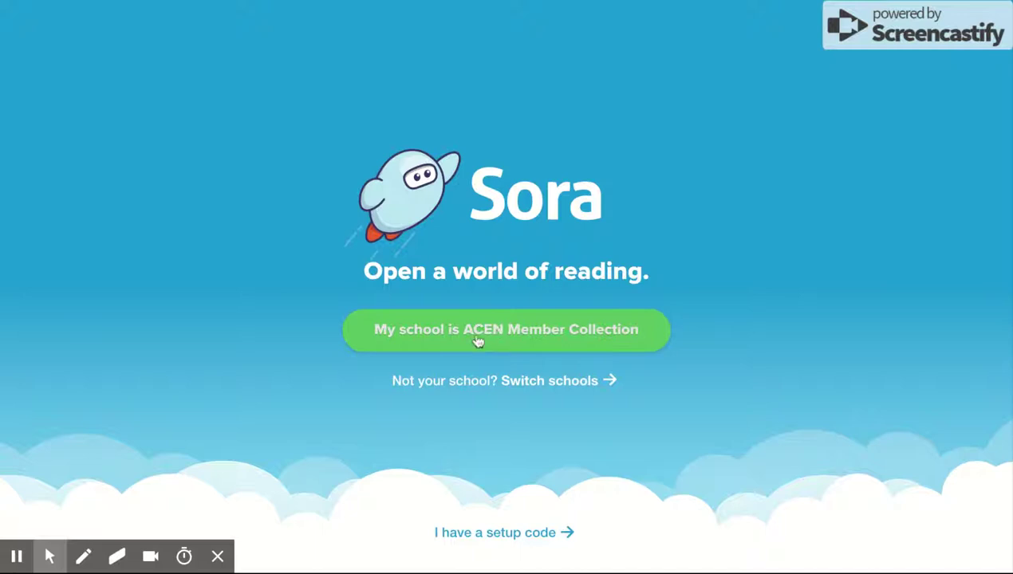
Switch schools, search the unlisted schools for 'ACEN' and choose ACEN Member Collection.
click(460, 383)
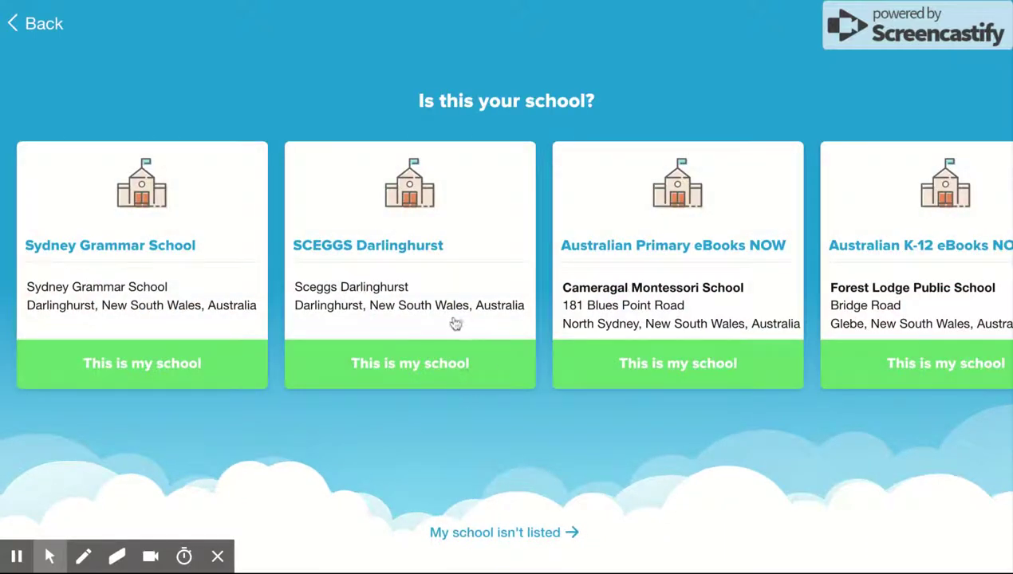
click(465, 533)
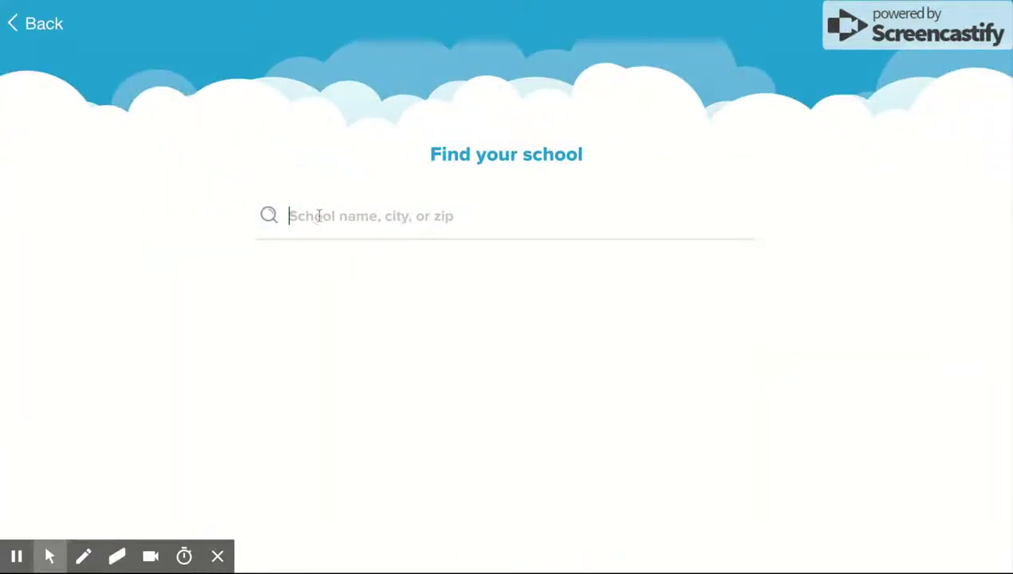
text(ACEN)
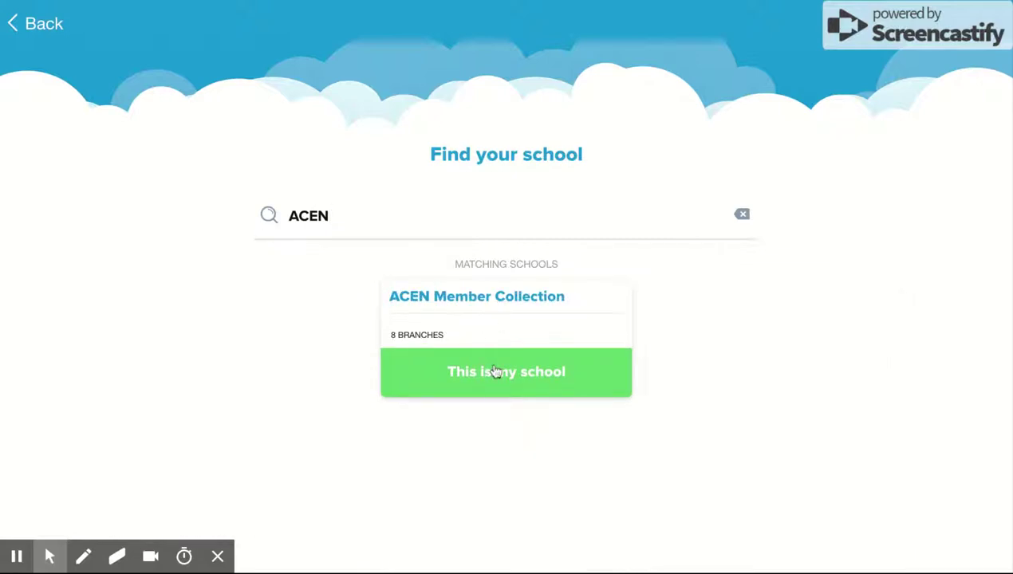
click(494, 371)
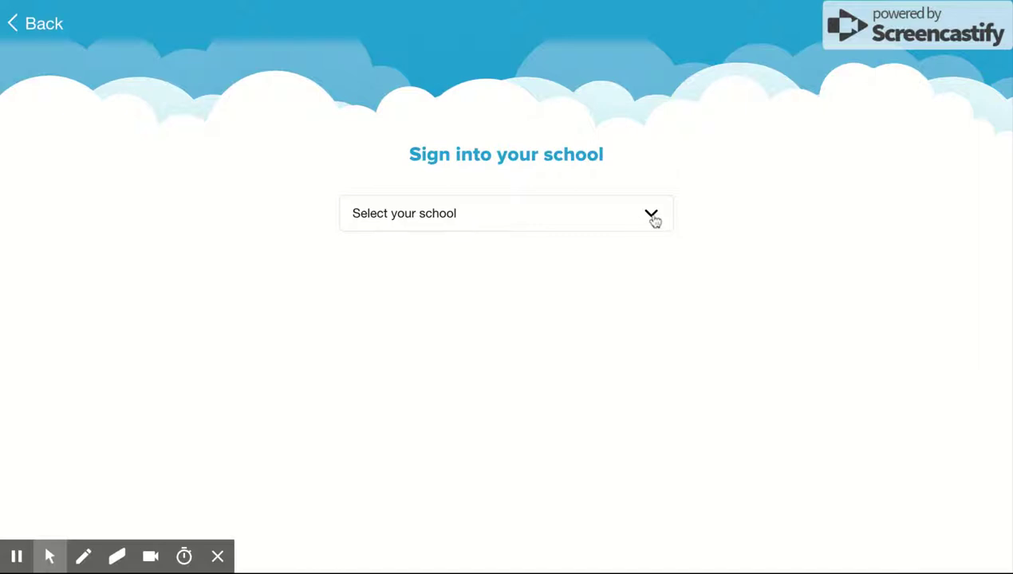
Select ACEN Member Collection as the school and sign in through it.
click(653, 217)
click(520, 263)
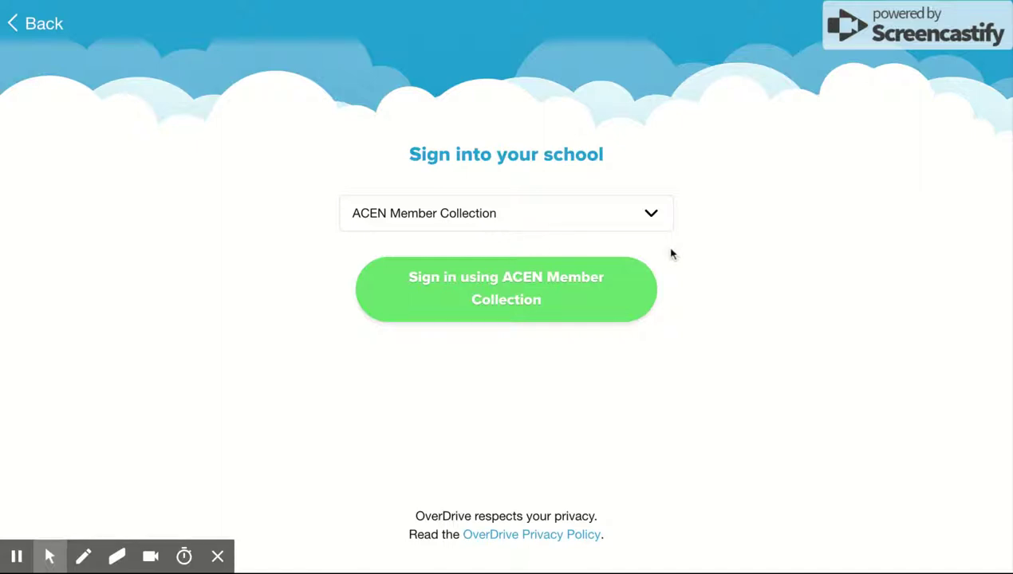
click(504, 281)
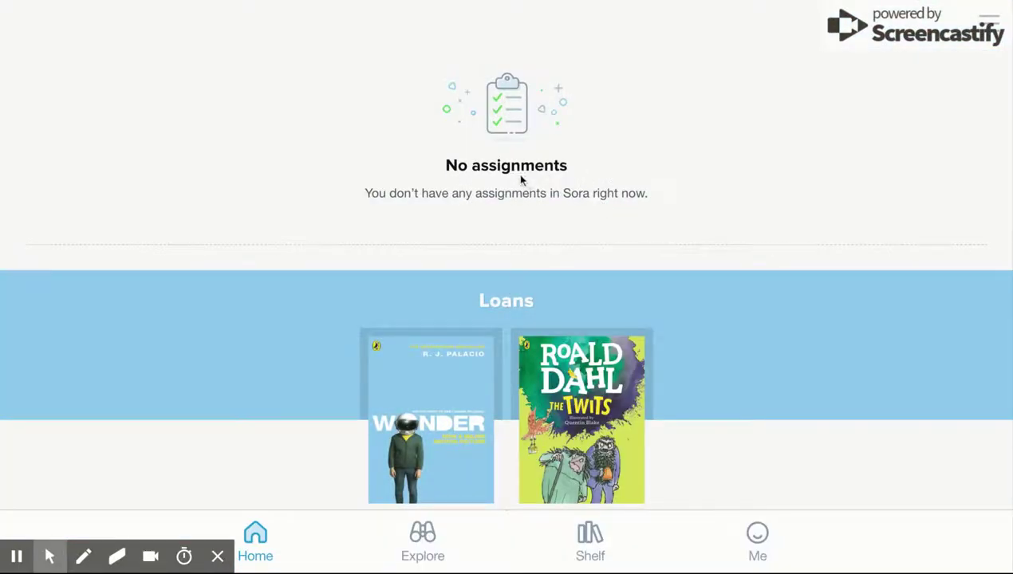
Scroll down the Home page past Loans and Recently defined words to Recent notes and highlights.
scroll(346, 195, down, 5)
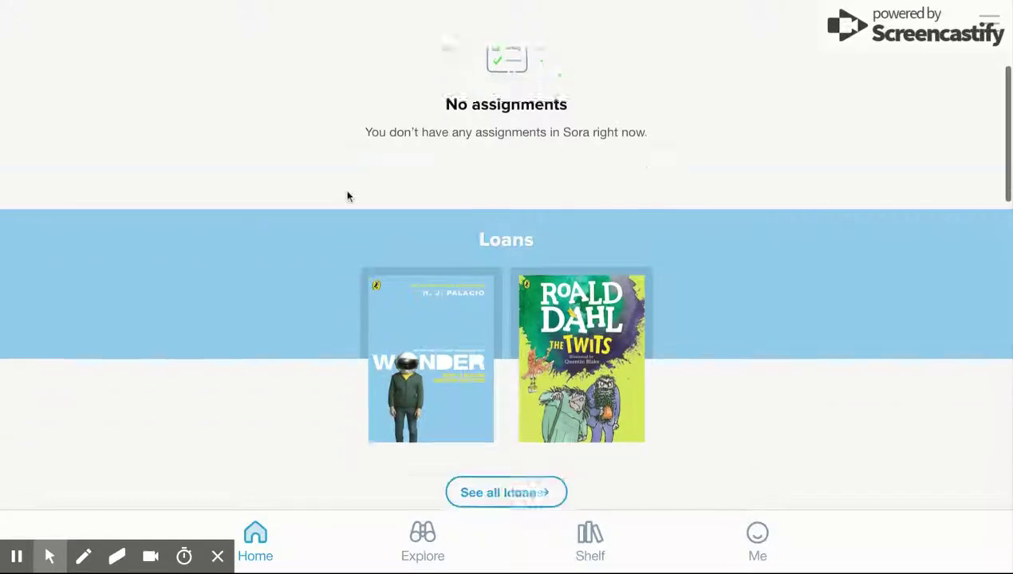
scroll(347, 195, down, 2)
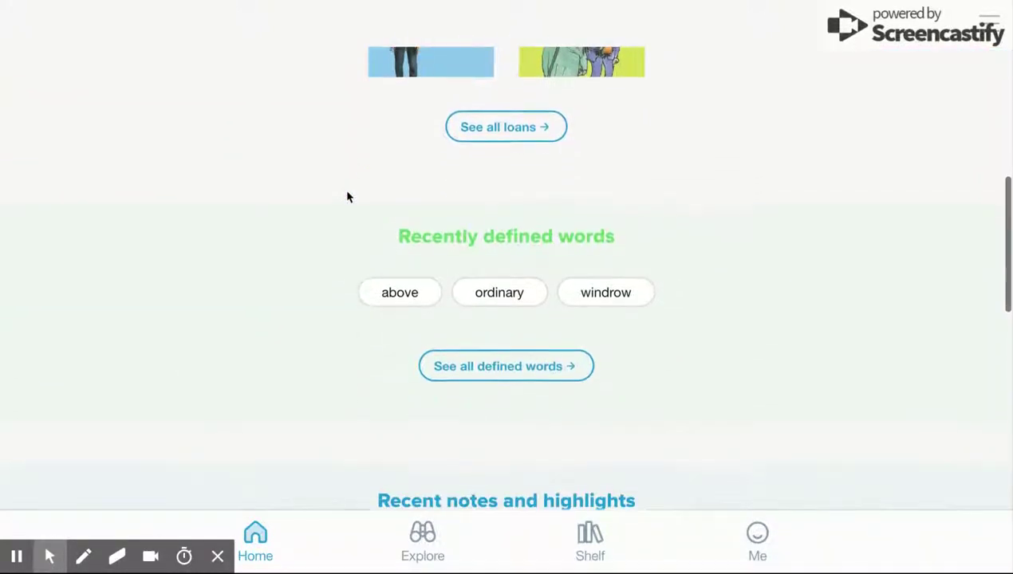
scroll(347, 196, up, 6)
scroll(347, 196, down, 5)
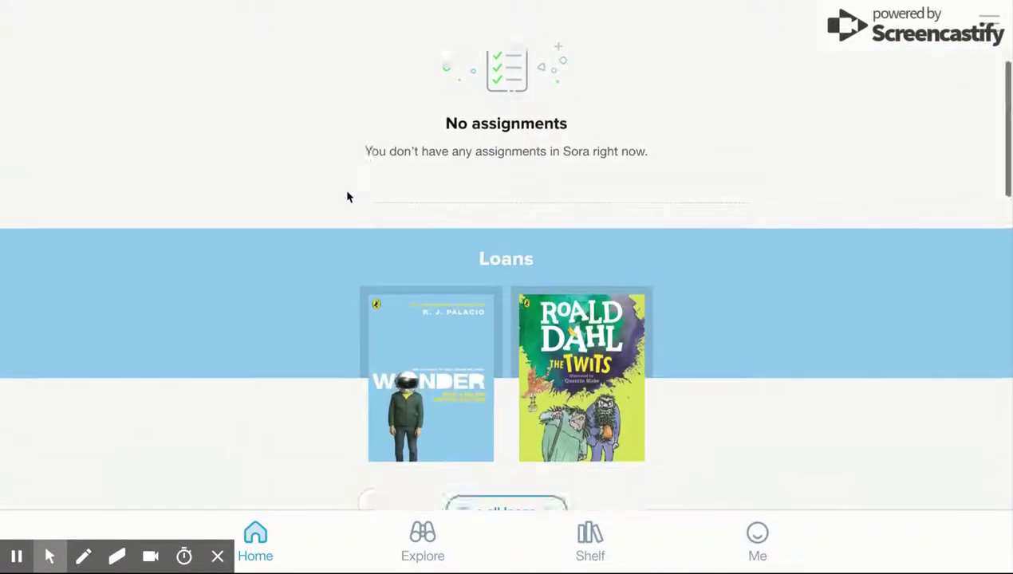
scroll(346, 196, up, 5)
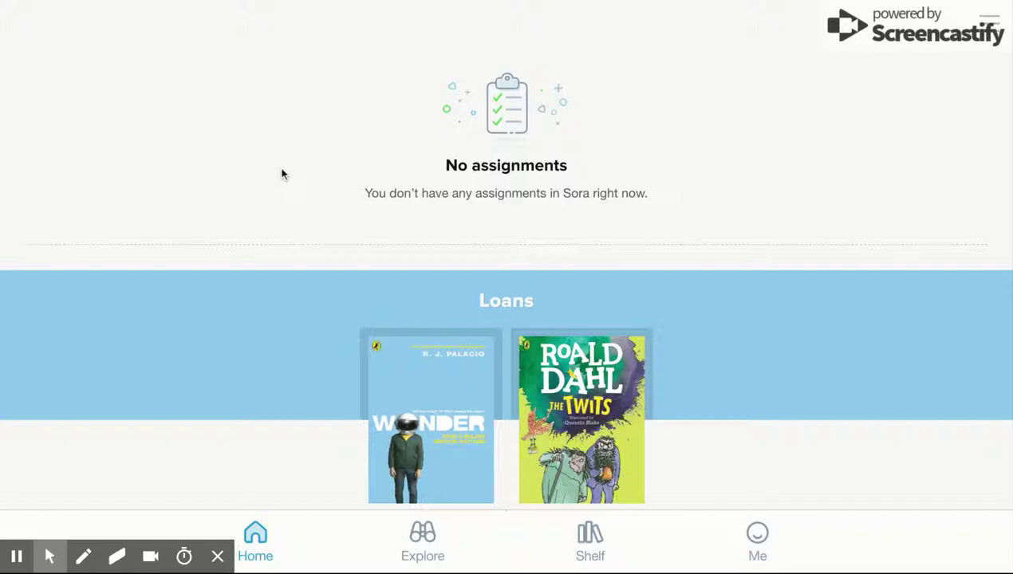
scroll(282, 173, down, 3)
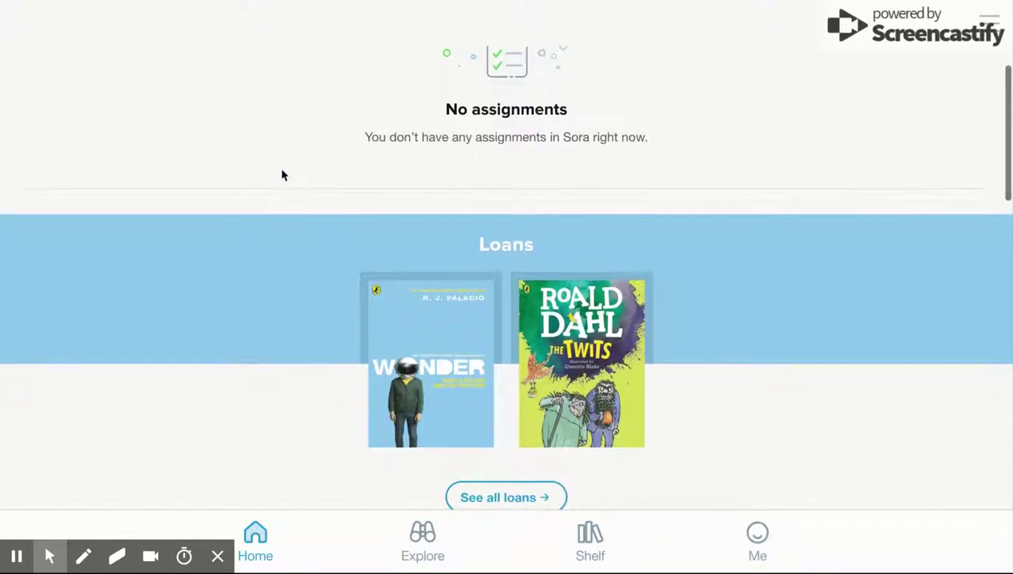
scroll(282, 174, down, 3)
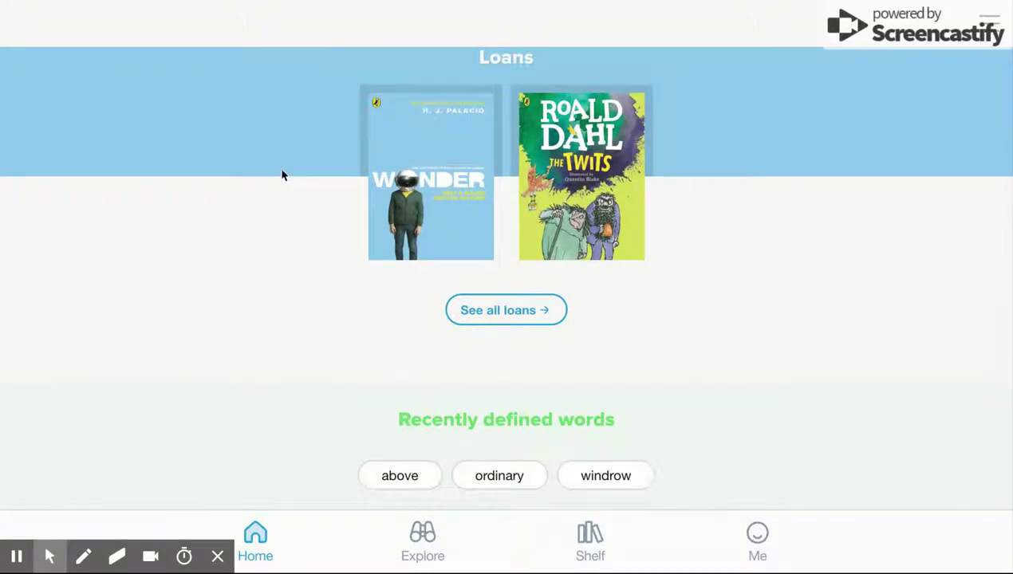
scroll(282, 174, down, 6)
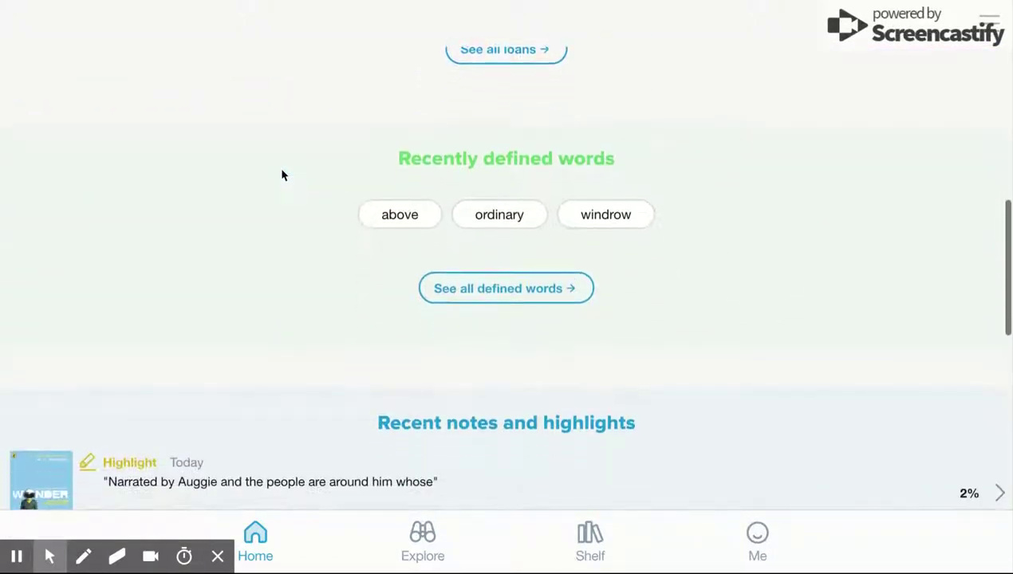
scroll(281, 174, down, 2)
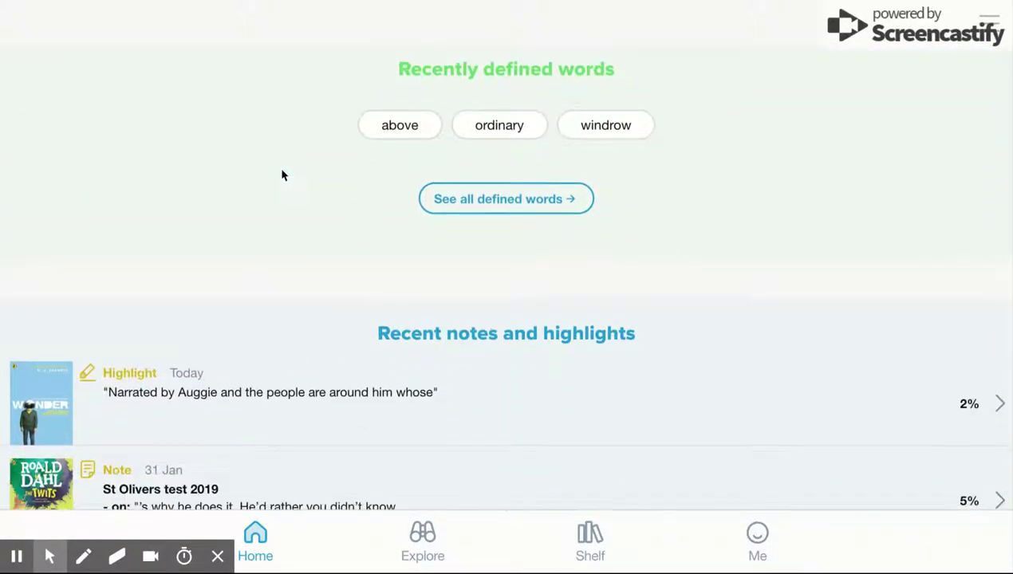
scroll(366, 211, down, 4)
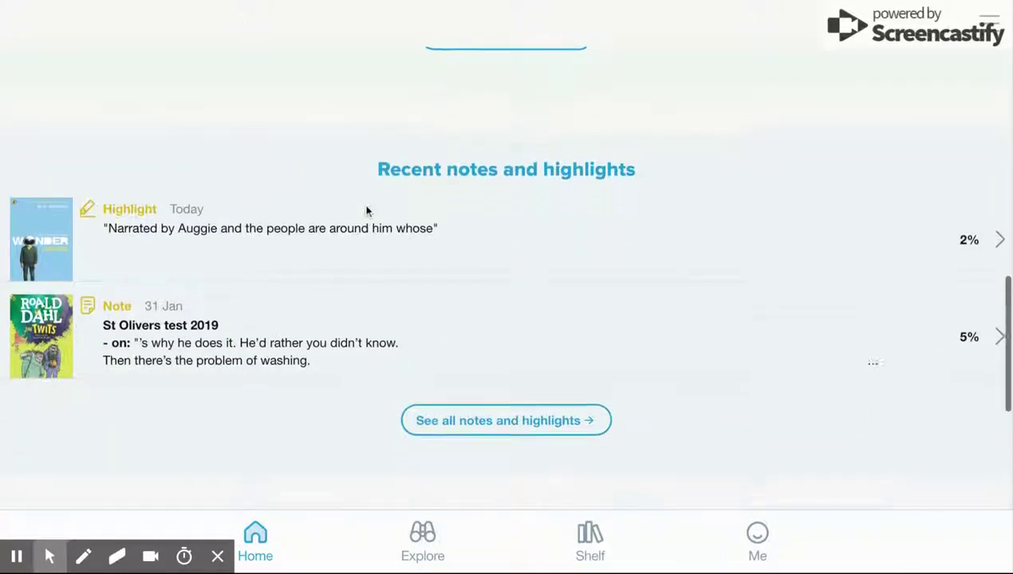
scroll(366, 211, down, 1)
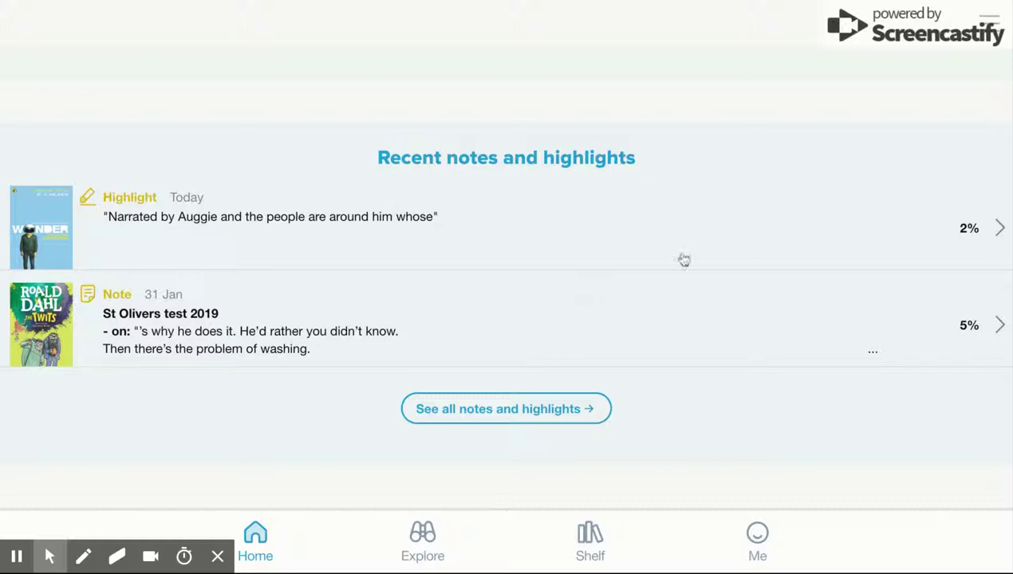
click(758, 536)
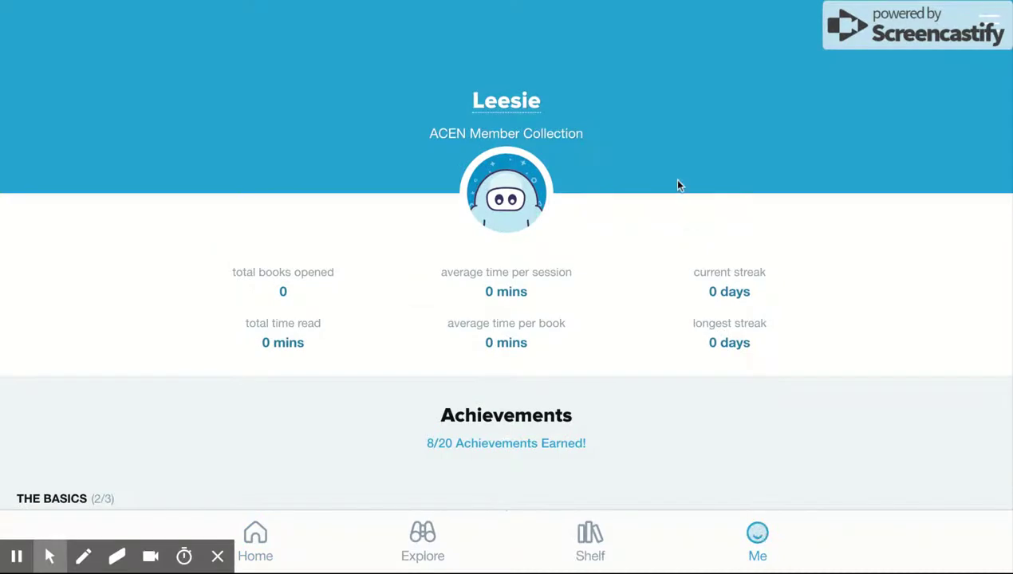
click(531, 106)
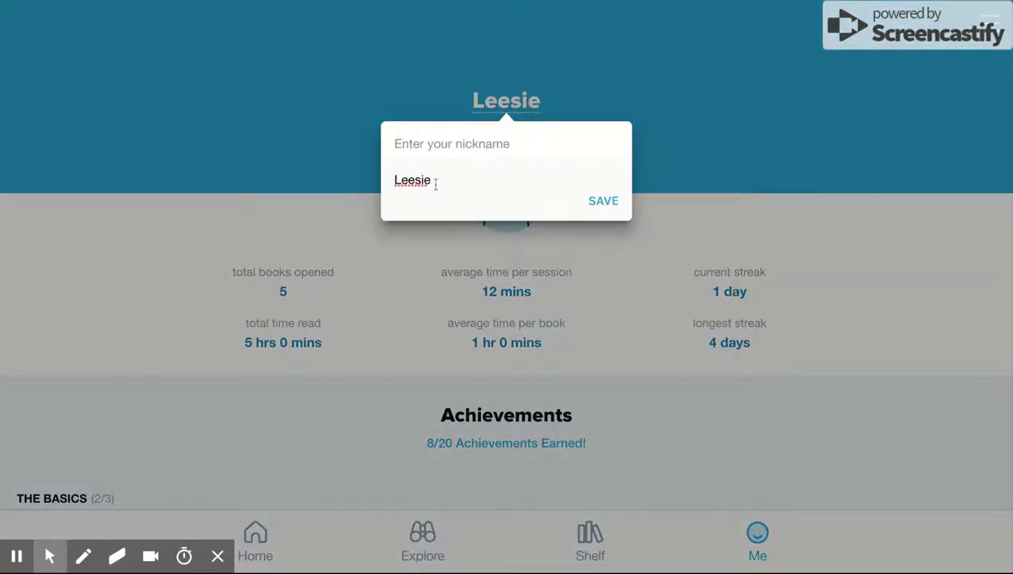
click(600, 202)
scroll(497, 283, down, 2)
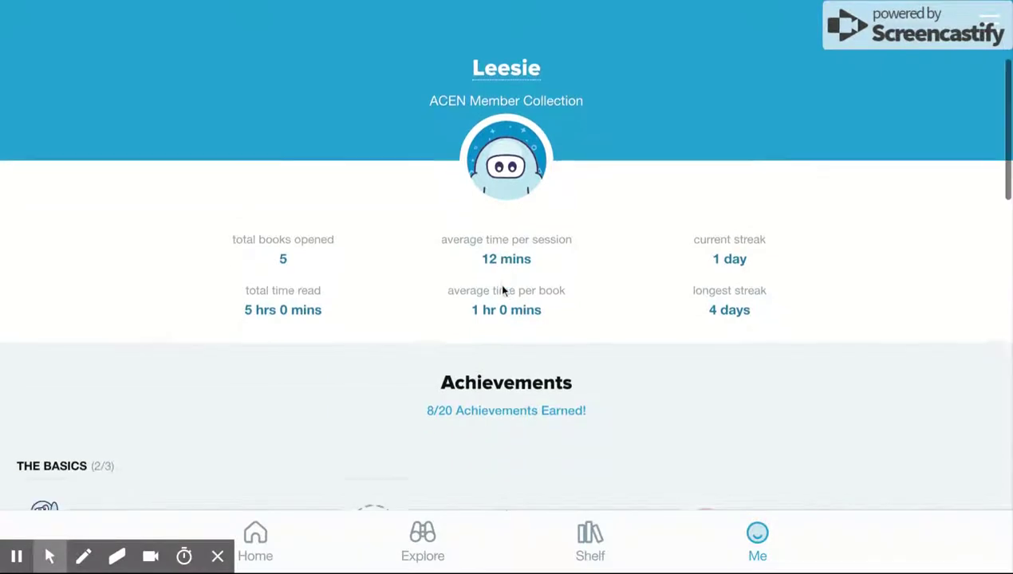
scroll(393, 237, down, 1)
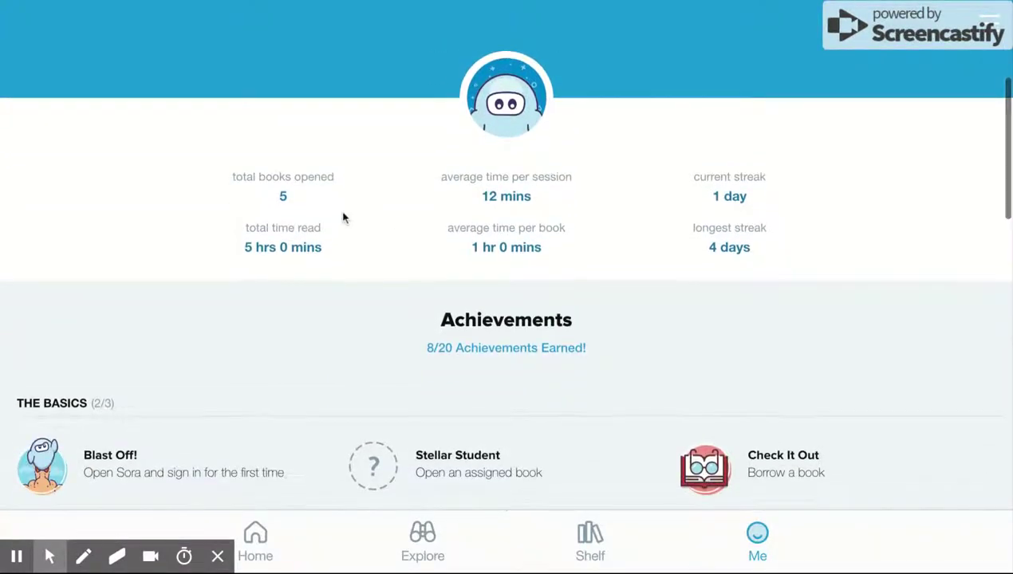
scroll(344, 217, down, 1)
scroll(359, 207, down, 1)
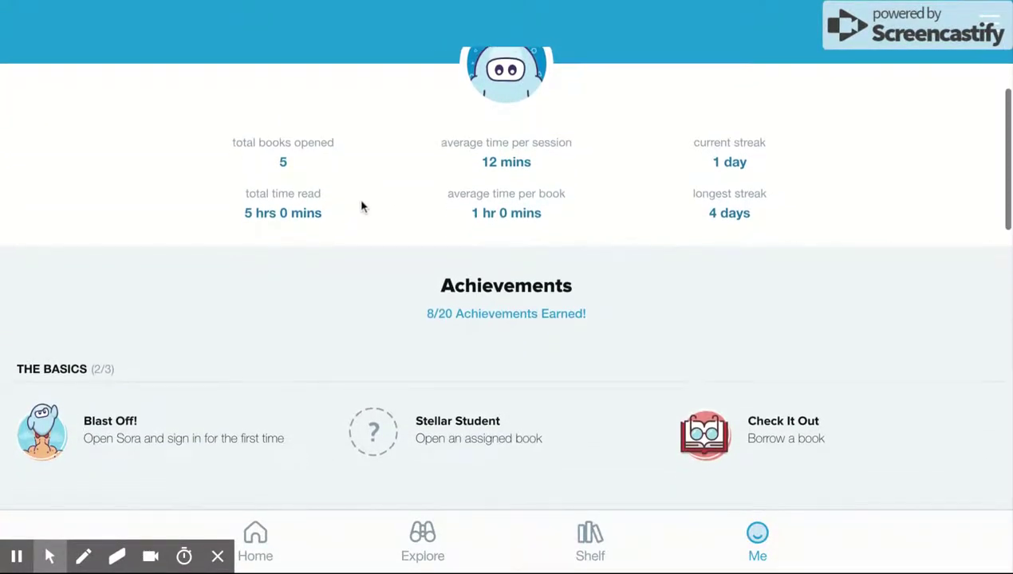
scroll(361, 185, down, 1)
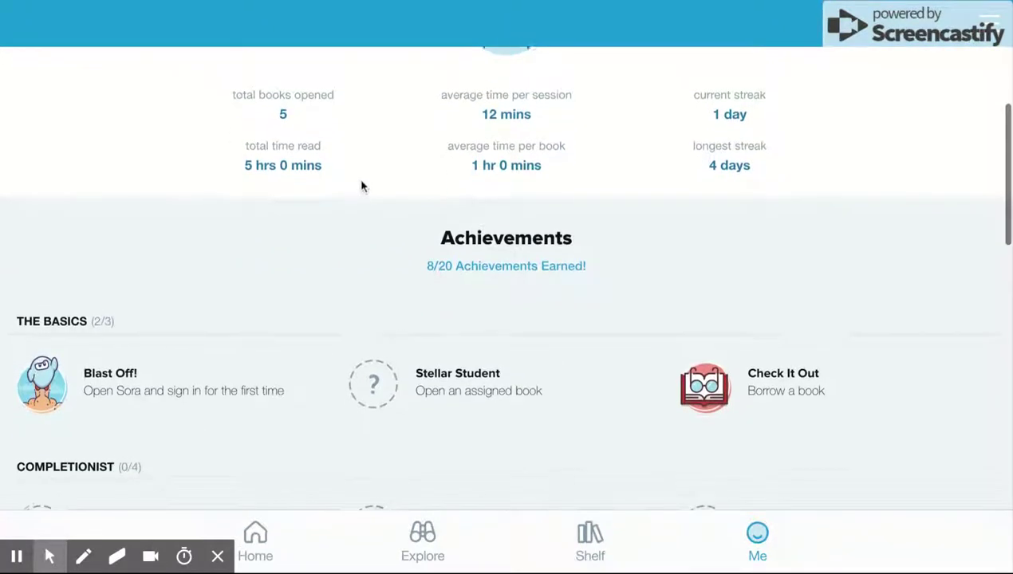
scroll(361, 186, down, 1)
scroll(361, 186, down, 2)
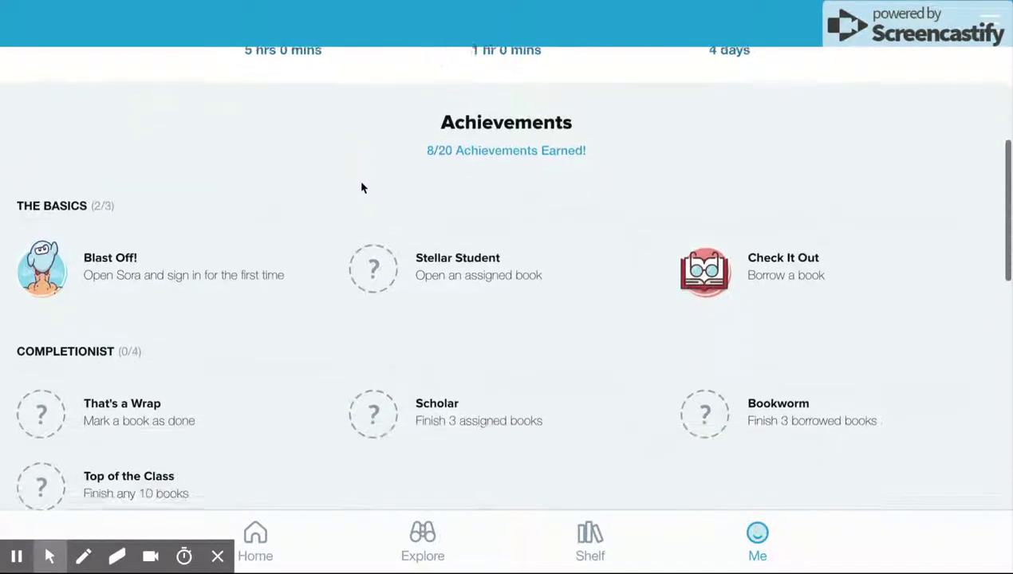
scroll(361, 172, down, 1)
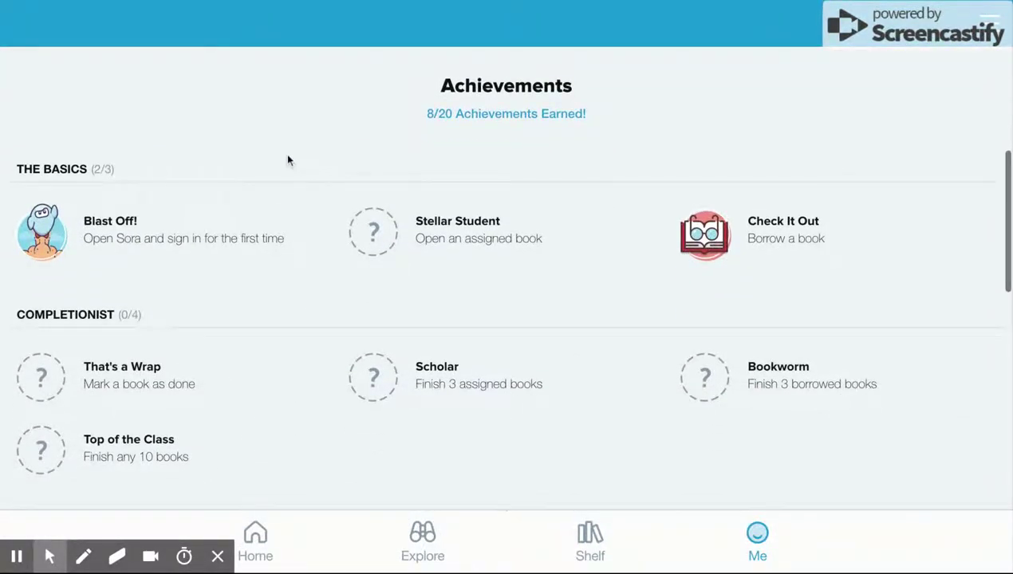
scroll(289, 160, down, 2)
scroll(303, 231, down, 1)
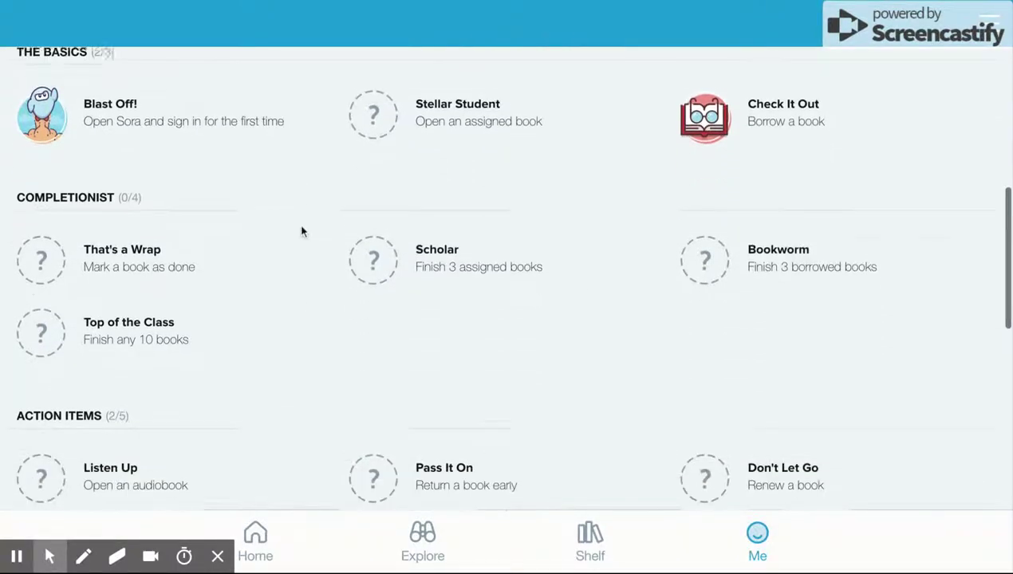
scroll(300, 271, down, 1)
scroll(300, 289, down, 1)
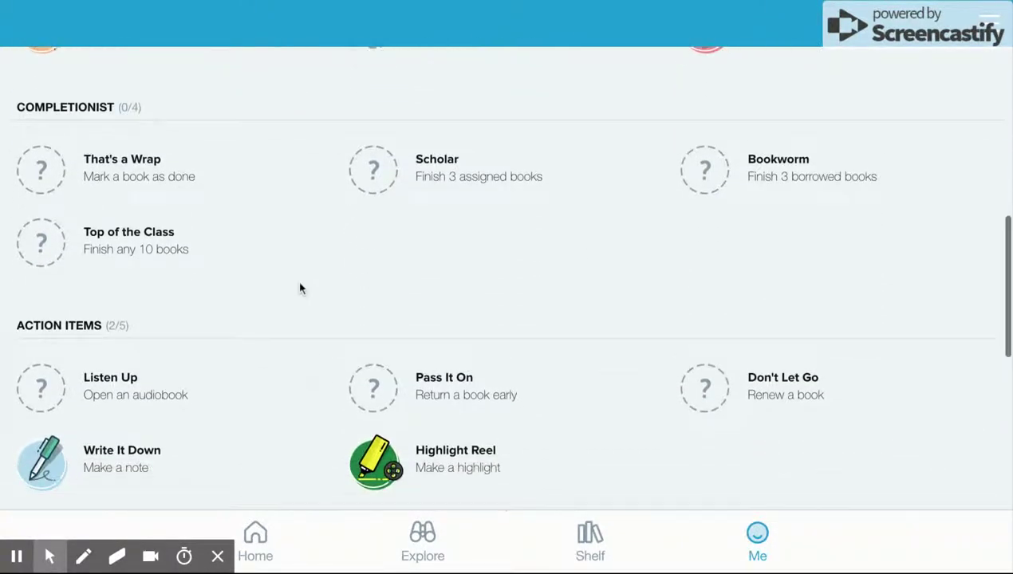
scroll(264, 297, up, 2)
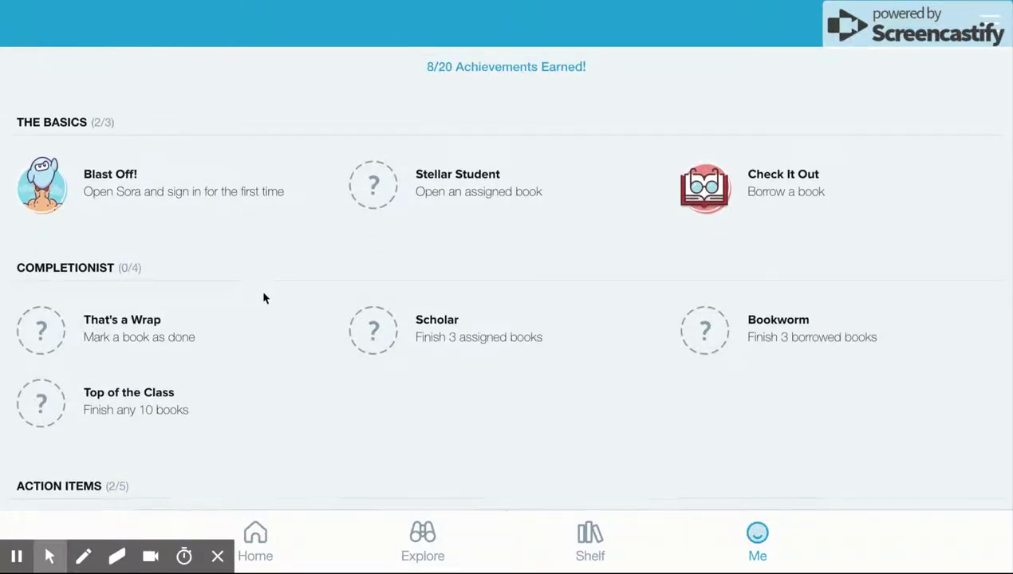
scroll(264, 297, up, 4)
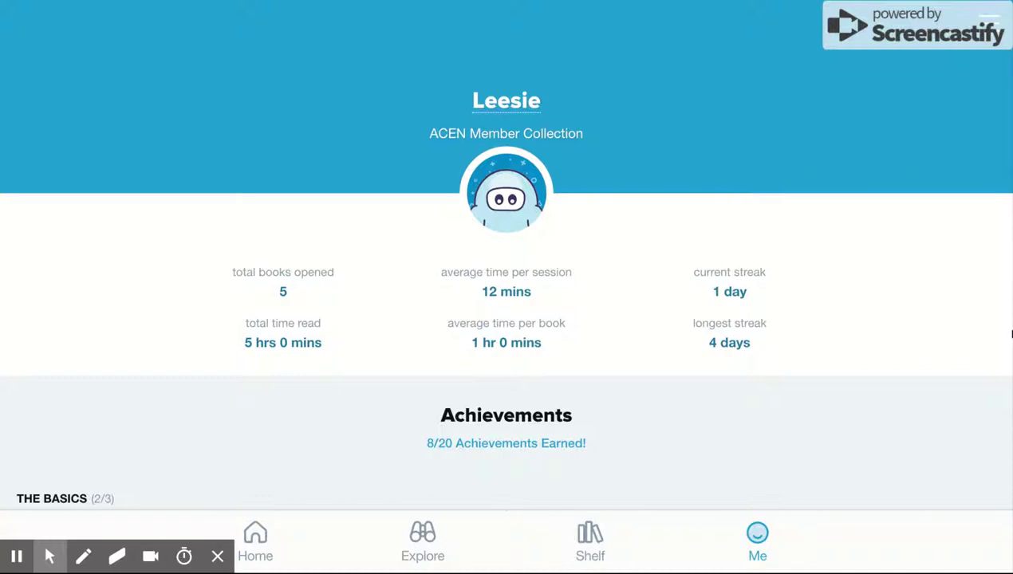
Go to Explore and open the teacher-picked Collections list.
click(424, 539)
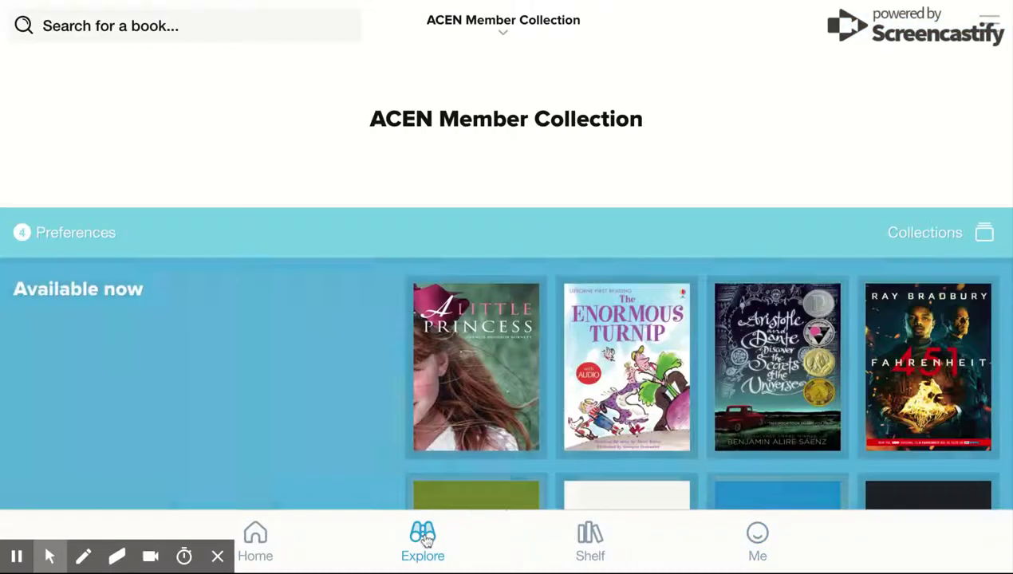
scroll(295, 318, down, 5)
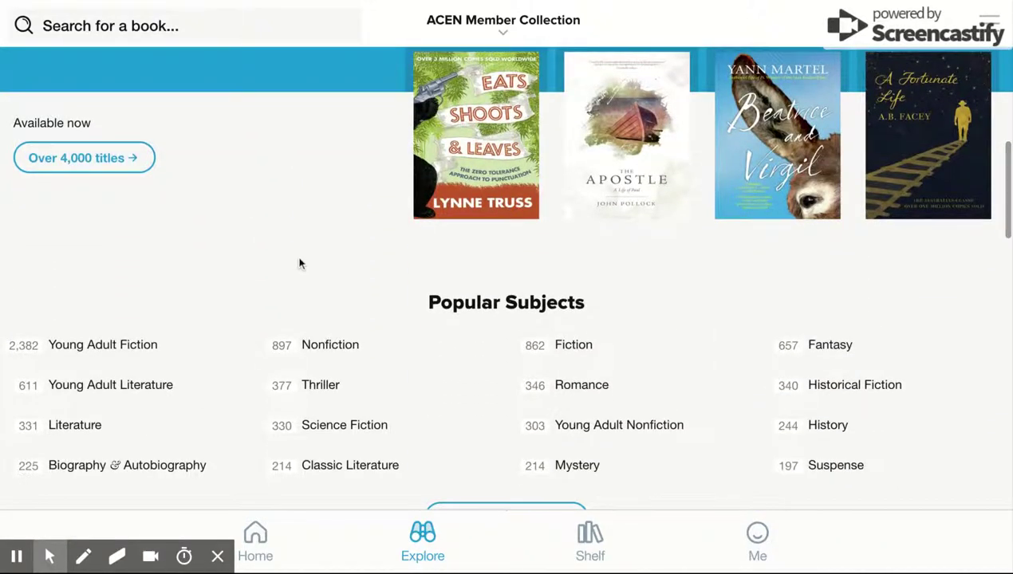
click(112, 161)
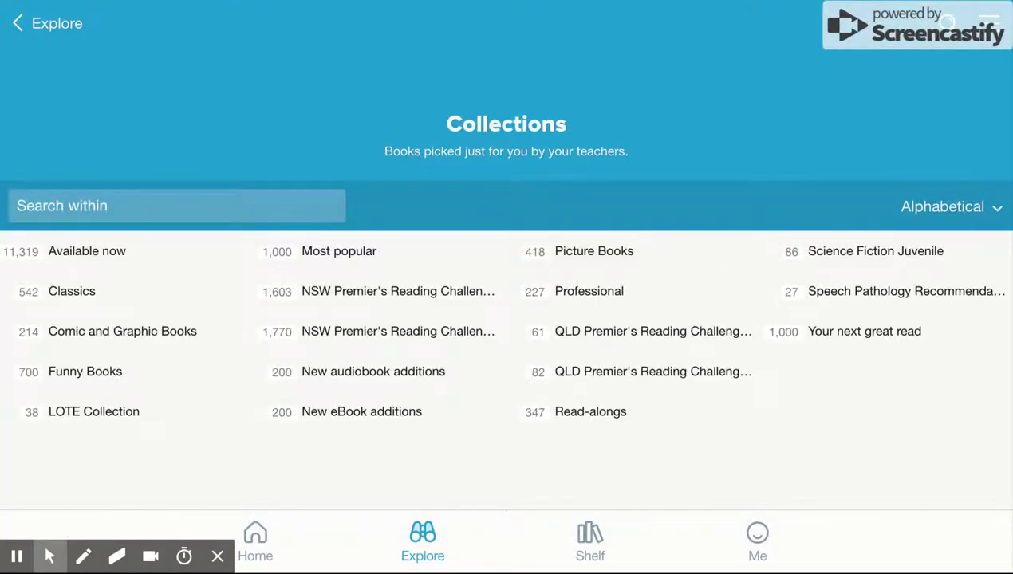
Open the NSW Premier's Reading Challenge for Secondary collection and start reading Wonder.
click(398, 332)
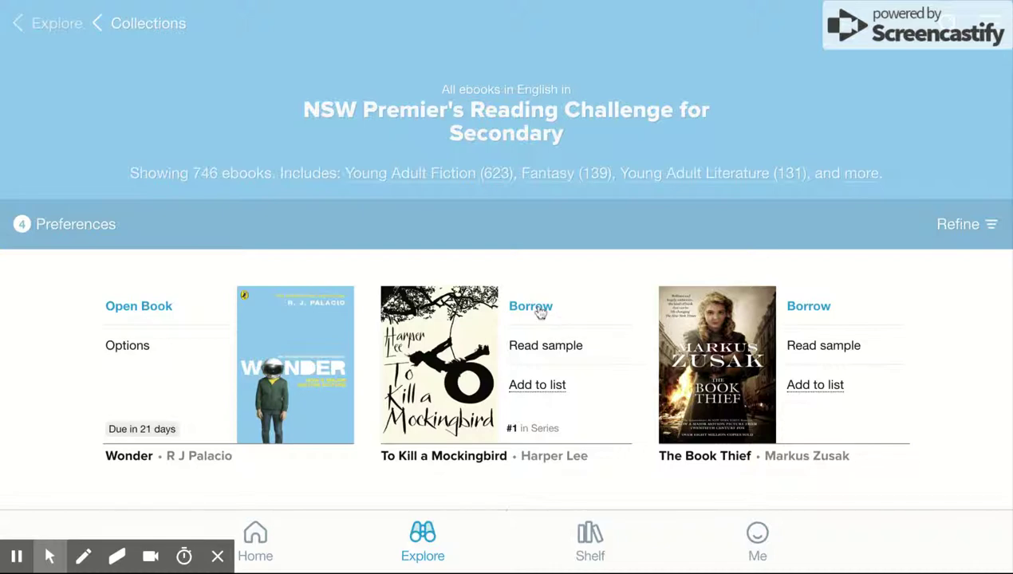
click(162, 311)
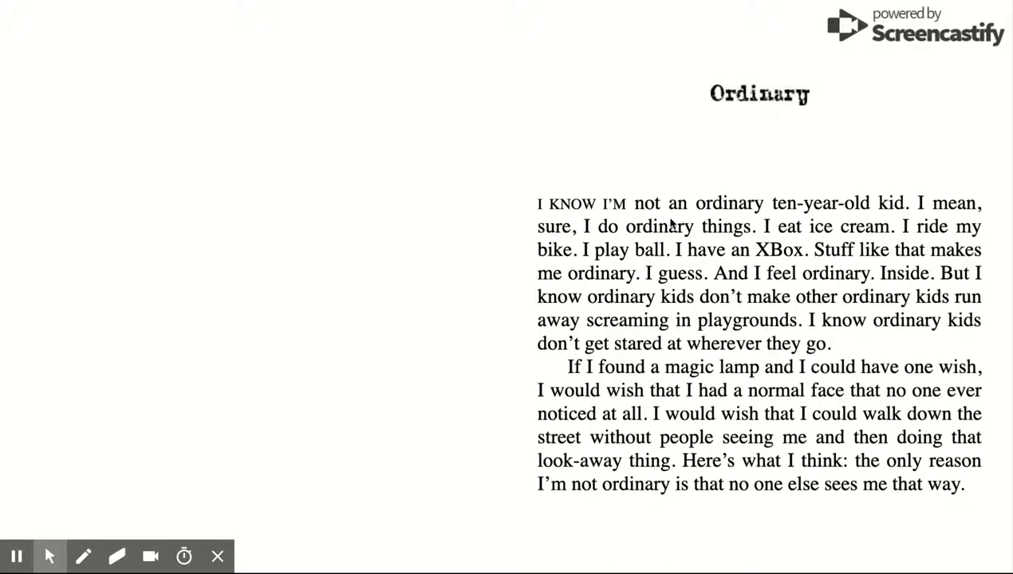
Highlight Wonder's opening sentences and attach the note 'What does this mean?'.
click(574, 205)
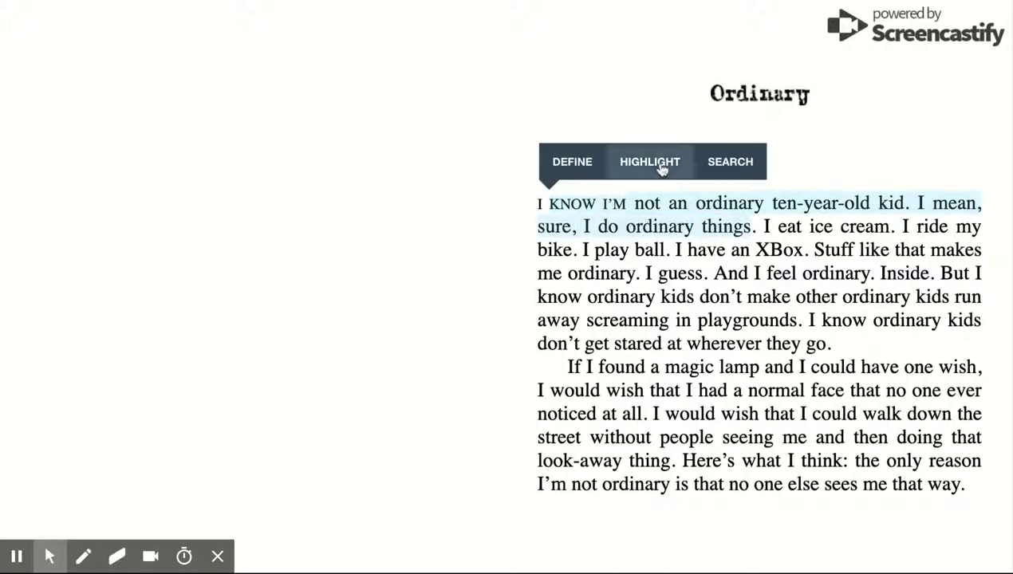
click(661, 169)
click(663, 164)
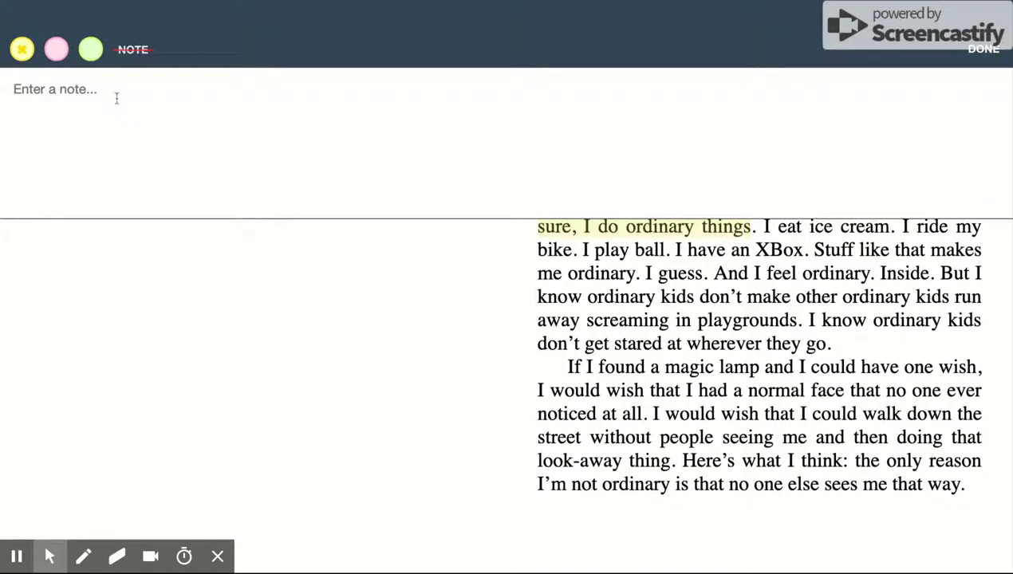
text(What does this)
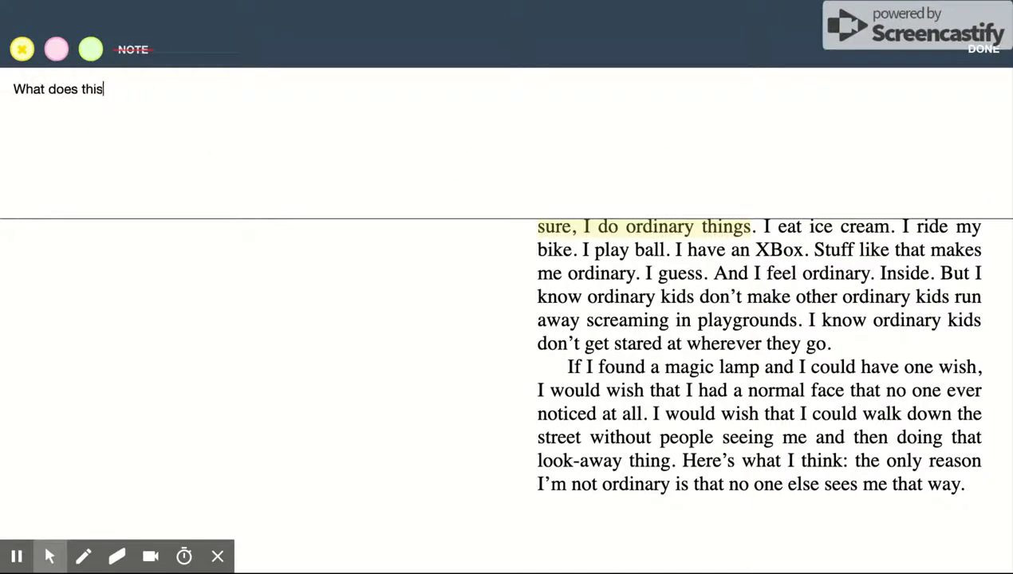
text( mean?)
click(980, 51)
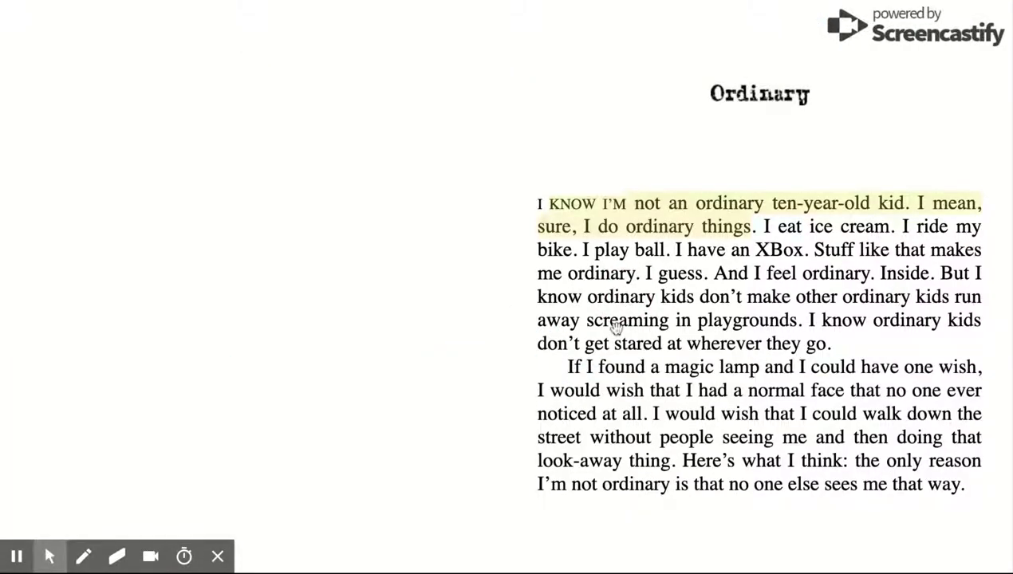
double_click(617, 327)
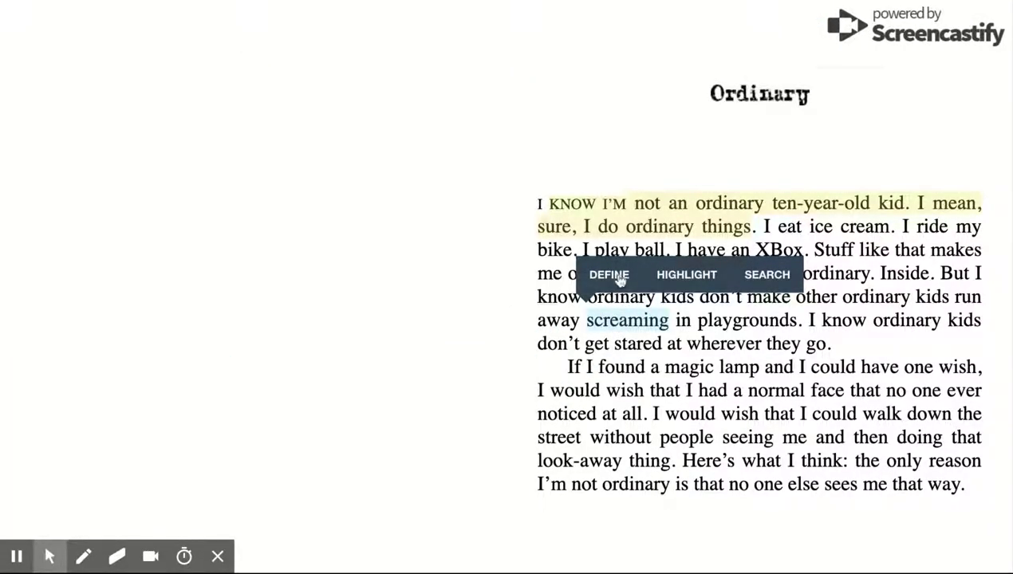
click(619, 279)
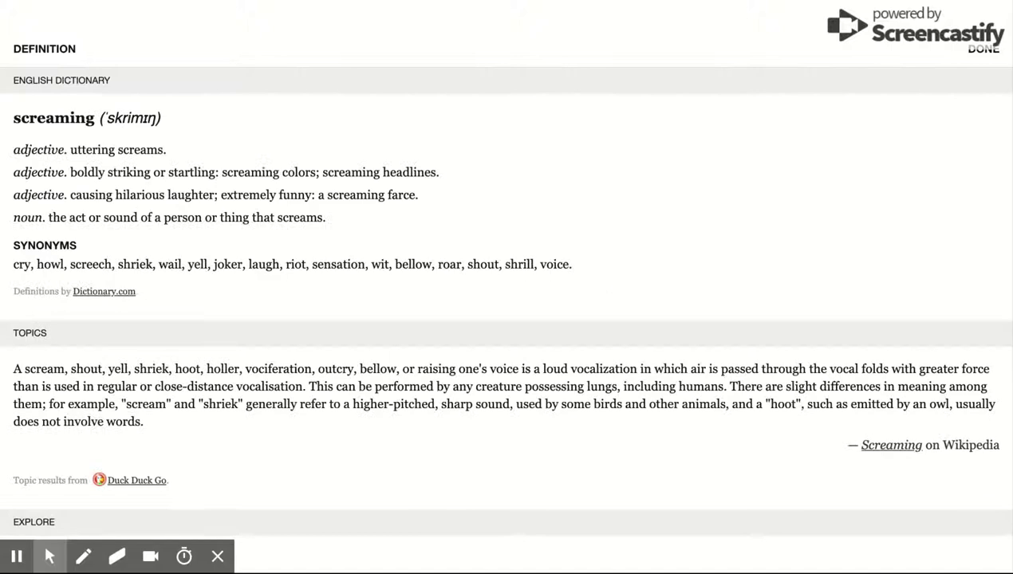
click(983, 50)
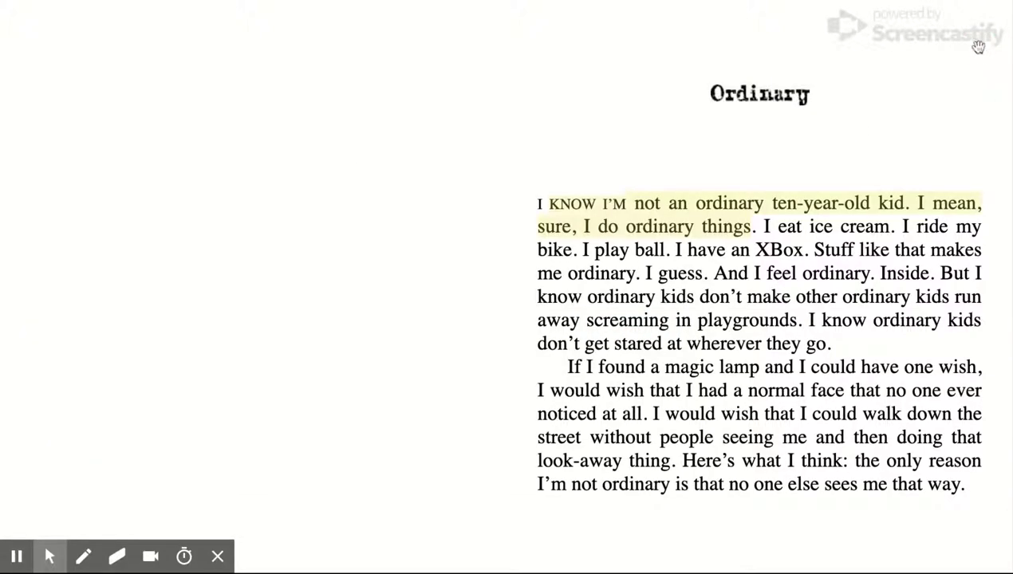